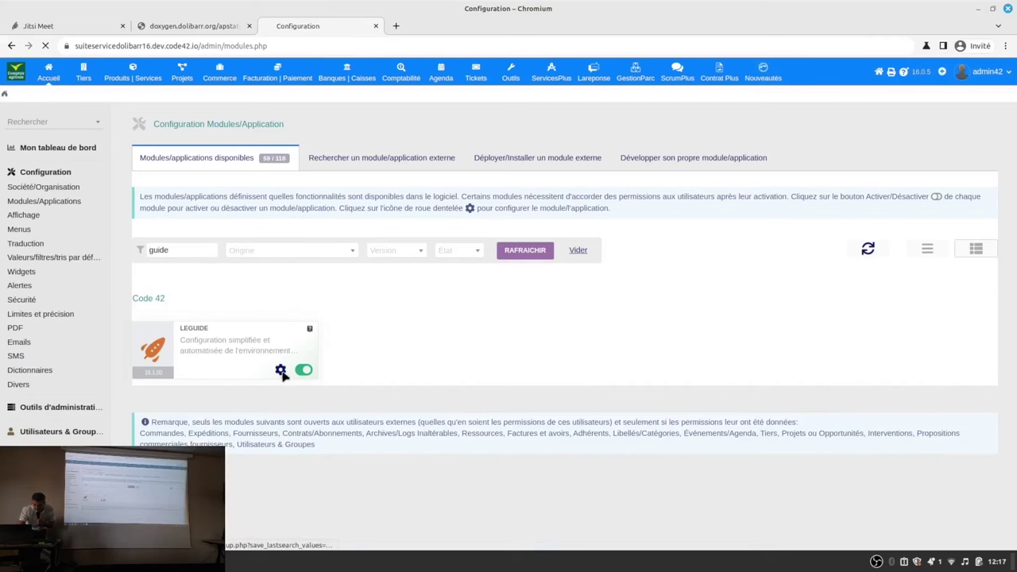
# Step: Open the LeGuide module's settings and review its options for modules, widgets, display and security
pyautogui.click(281, 371)
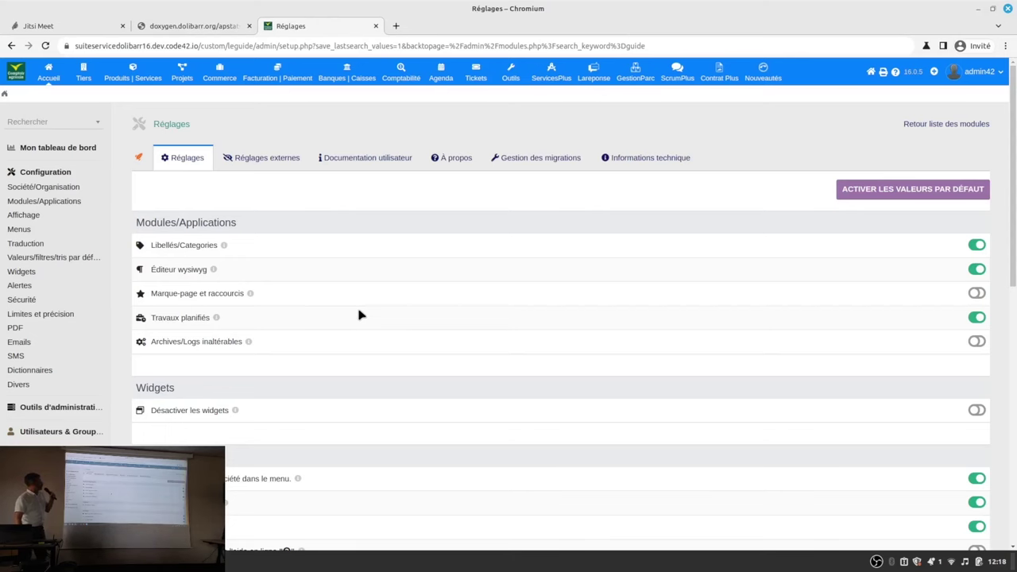
pyautogui.scroll(-8, 359, 316)
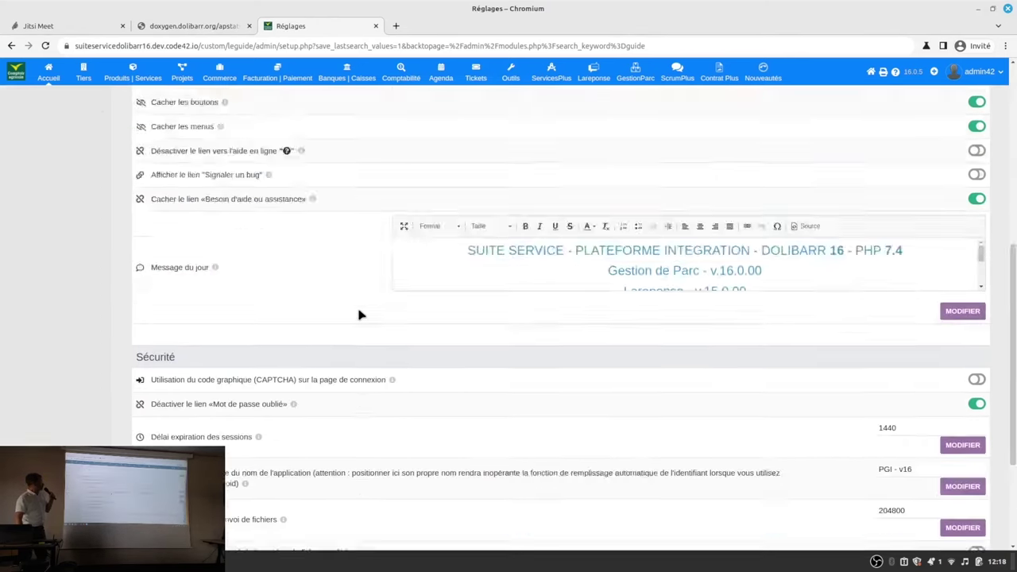
pyautogui.scroll(10, 359, 315)
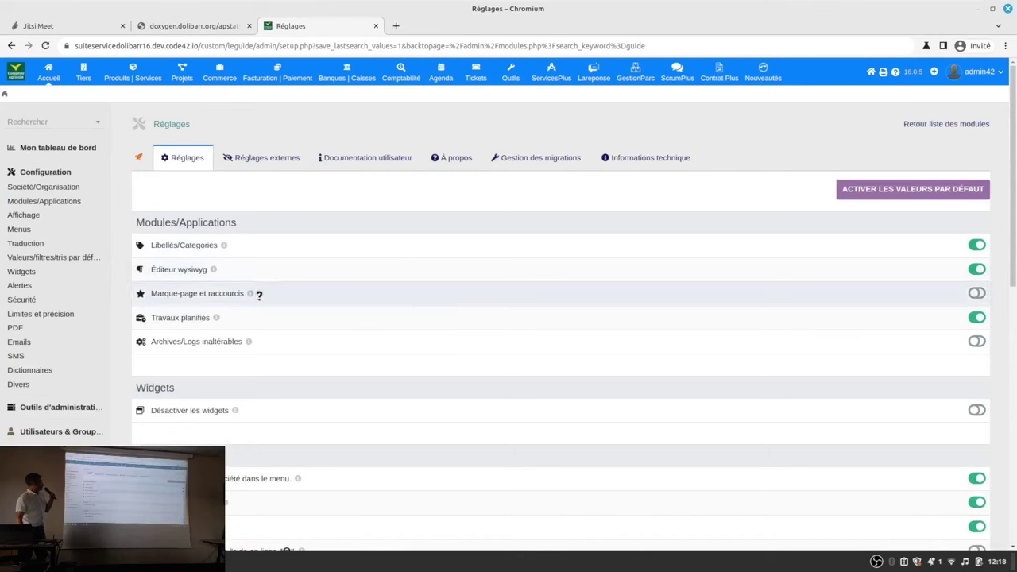
pyautogui.scroll(-8, 296, 336)
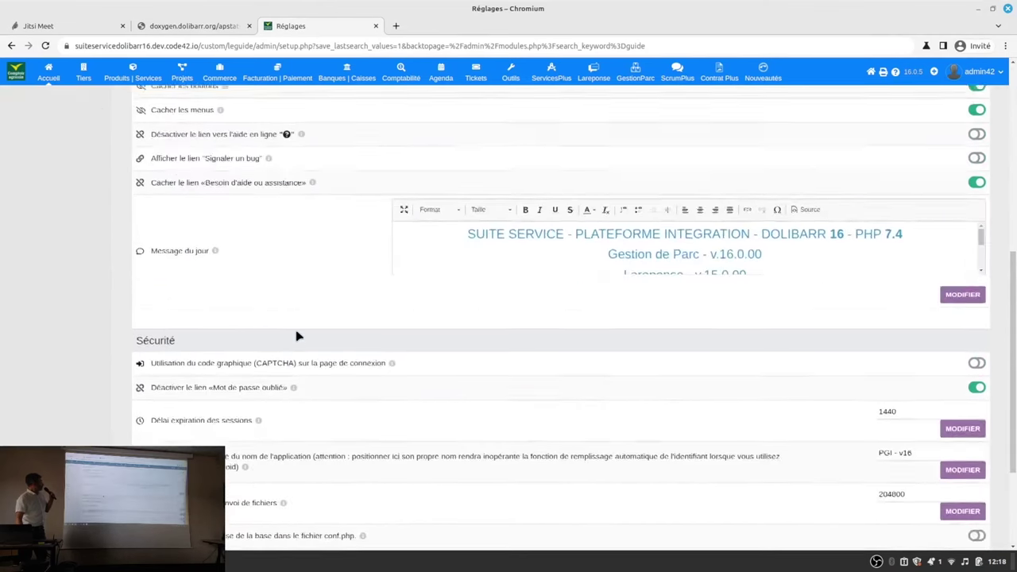
pyautogui.scroll(1, 296, 336)
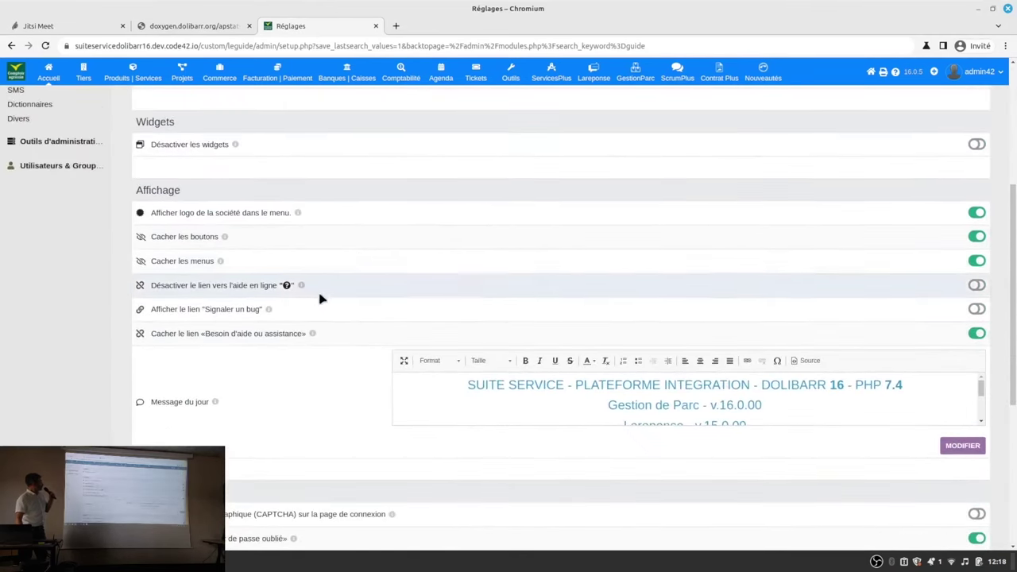
pyautogui.scroll(2, 334, 331)
pyautogui.scroll(-4, 332, 332)
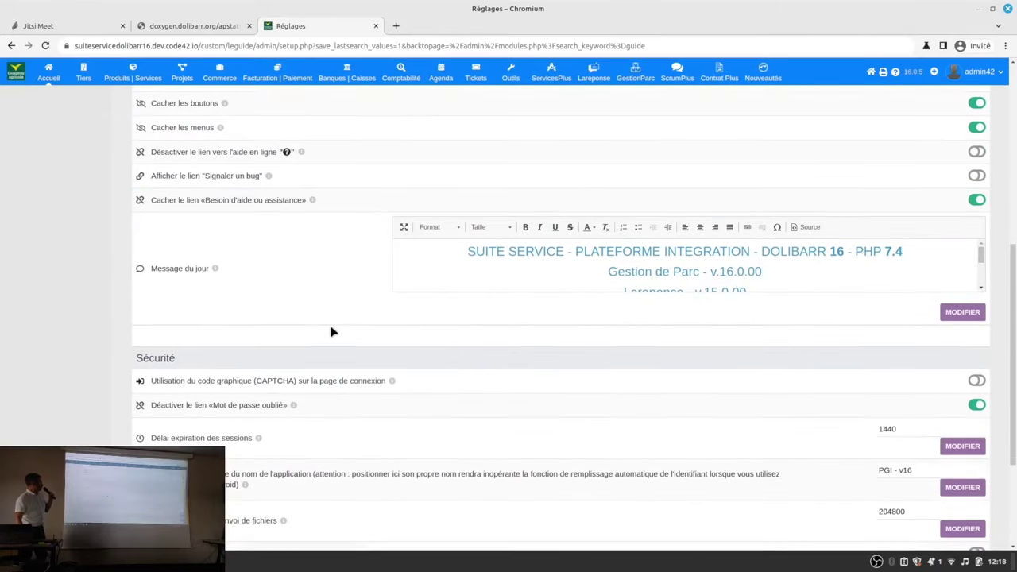
pyautogui.scroll(-4, 335, 288)
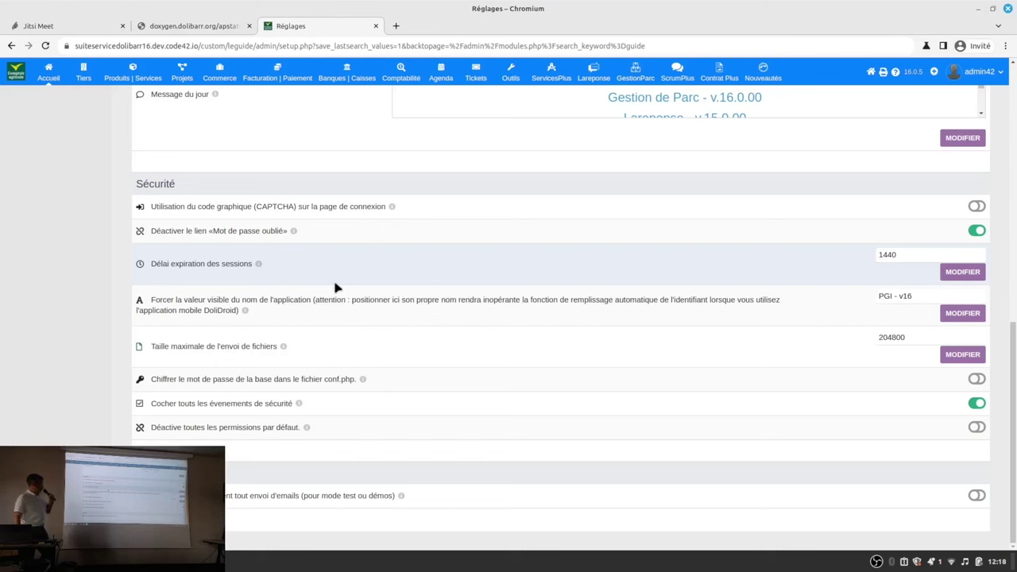
pyautogui.press('Tab')
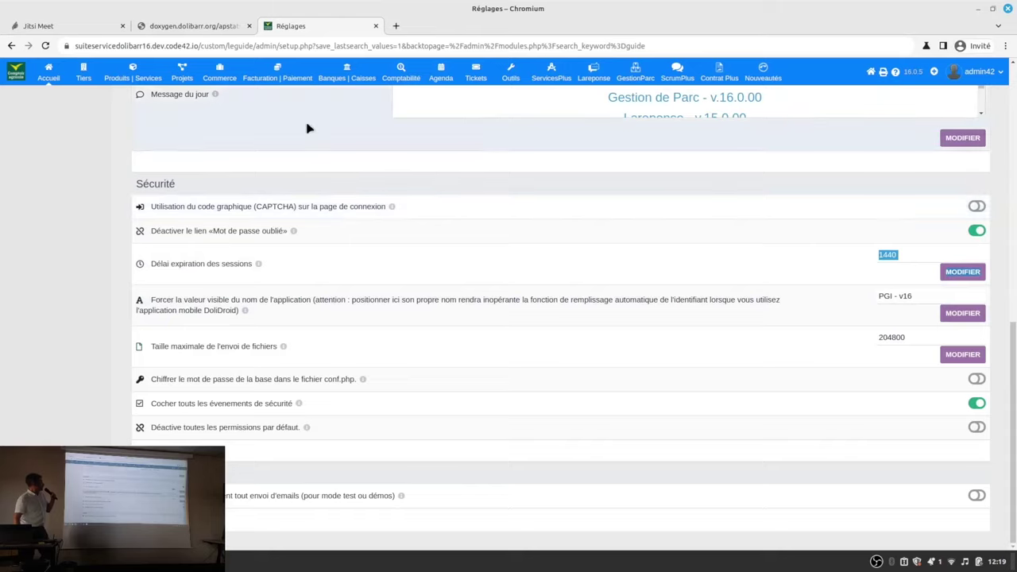
pyautogui.scroll(10, 310, 127)
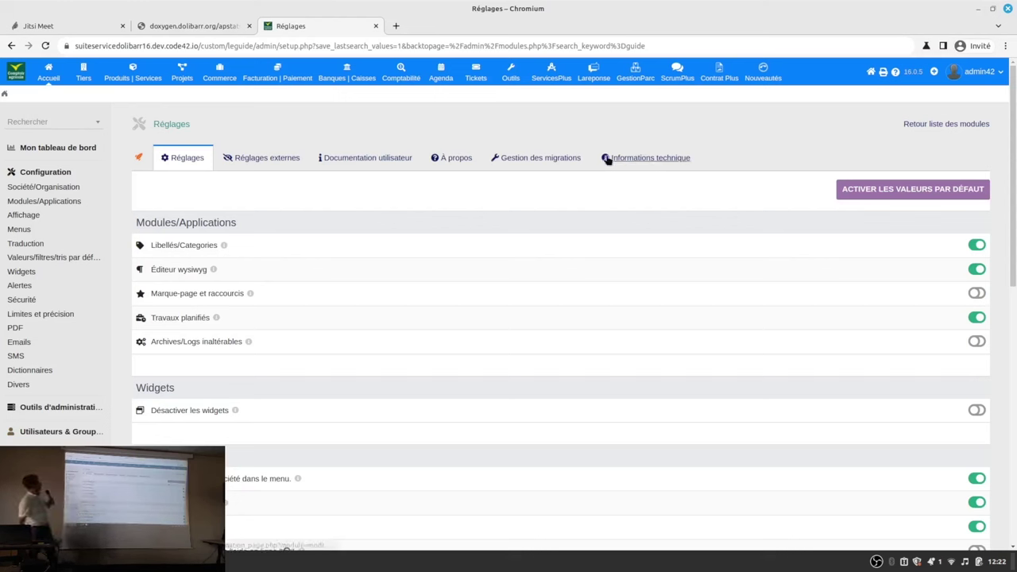
# Step: Return to the home dashboard and open the Modules/Applications configuration
pyautogui.click(52, 77)
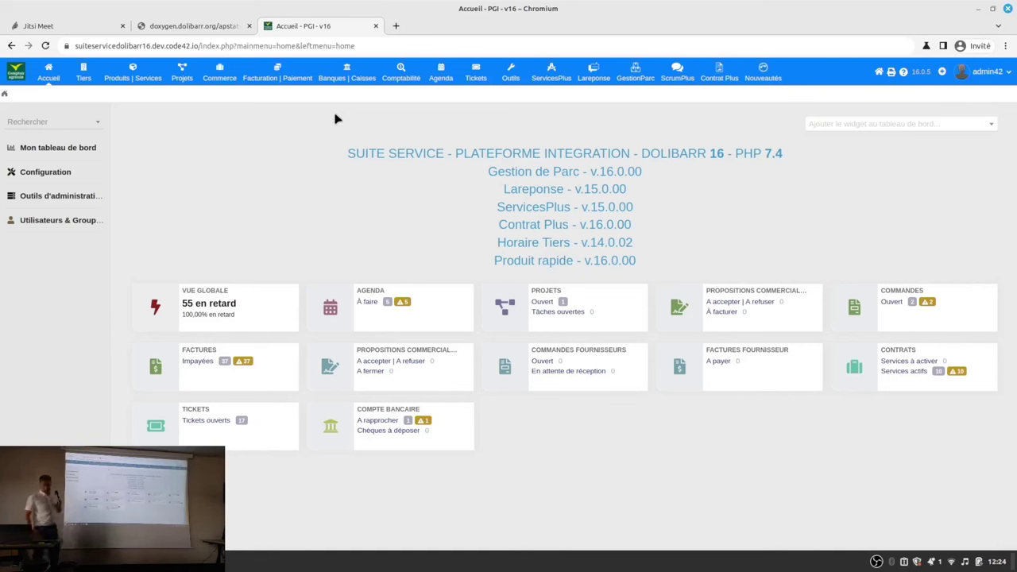
pyautogui.click(52, 80)
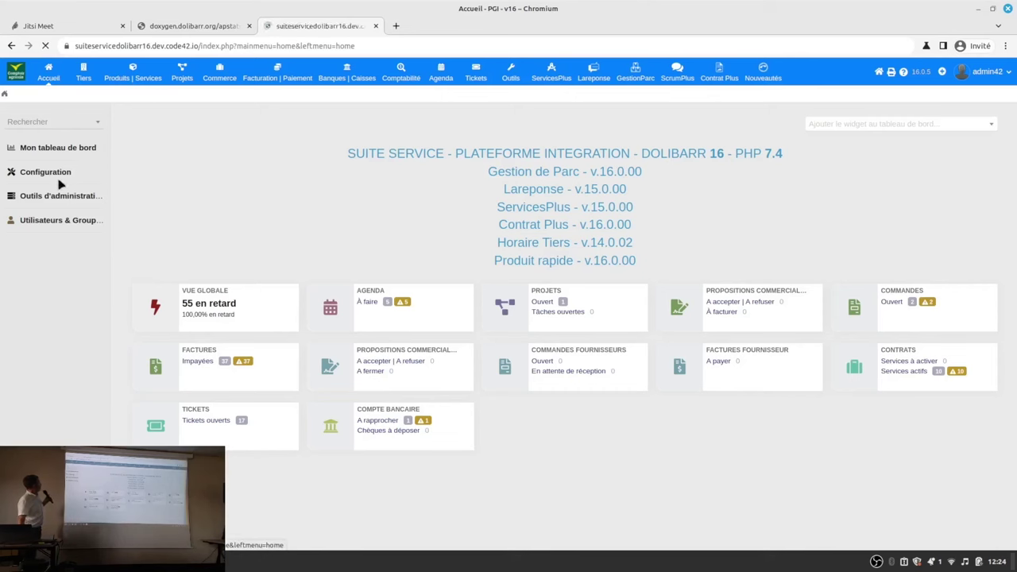
pyautogui.click(62, 173)
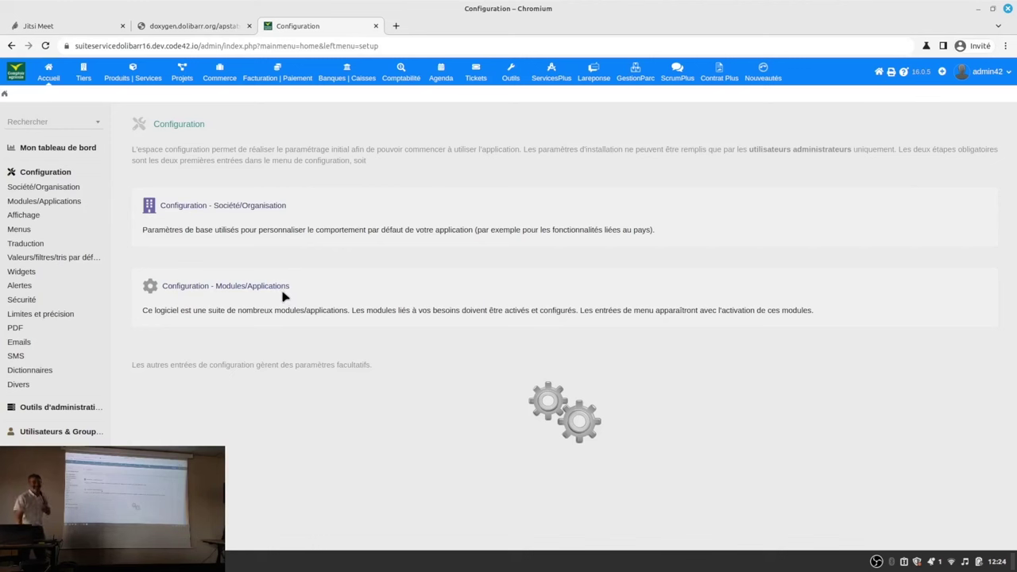
pyautogui.click(251, 290)
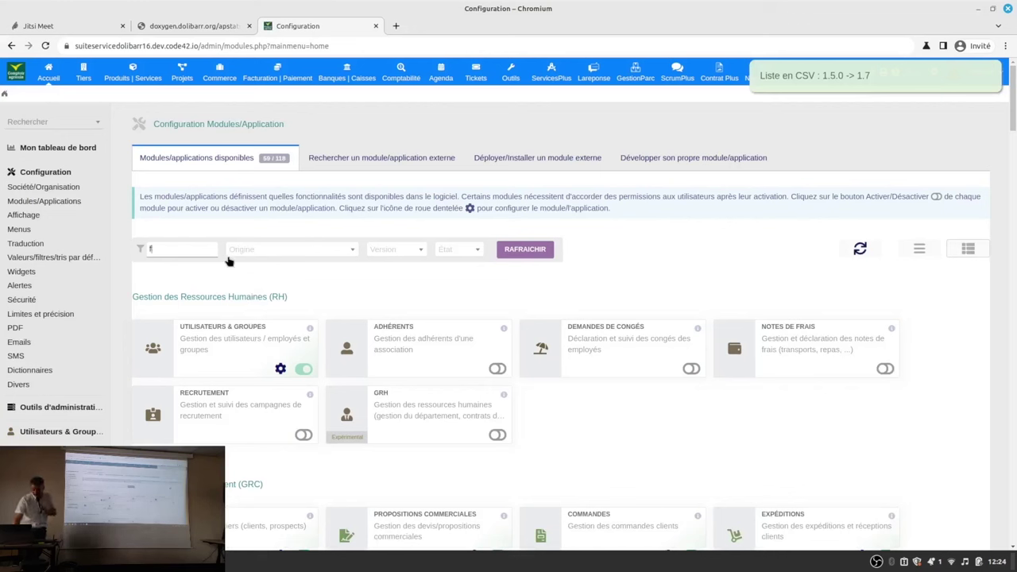
# Step: Filter the available modules by "guide" and open the settings of the LeGuide module
pyautogui.write('guide')
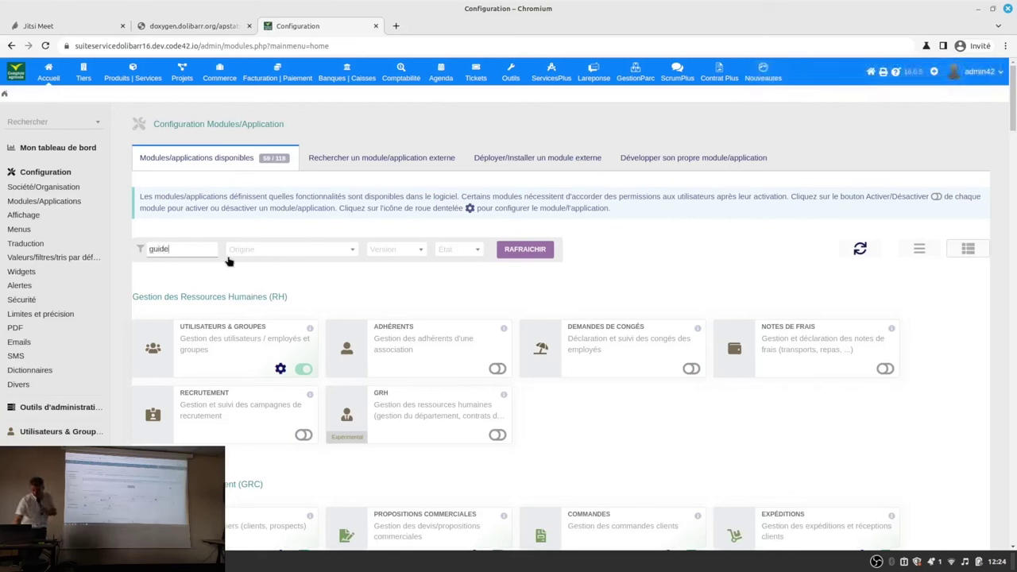
pyautogui.press('Return')
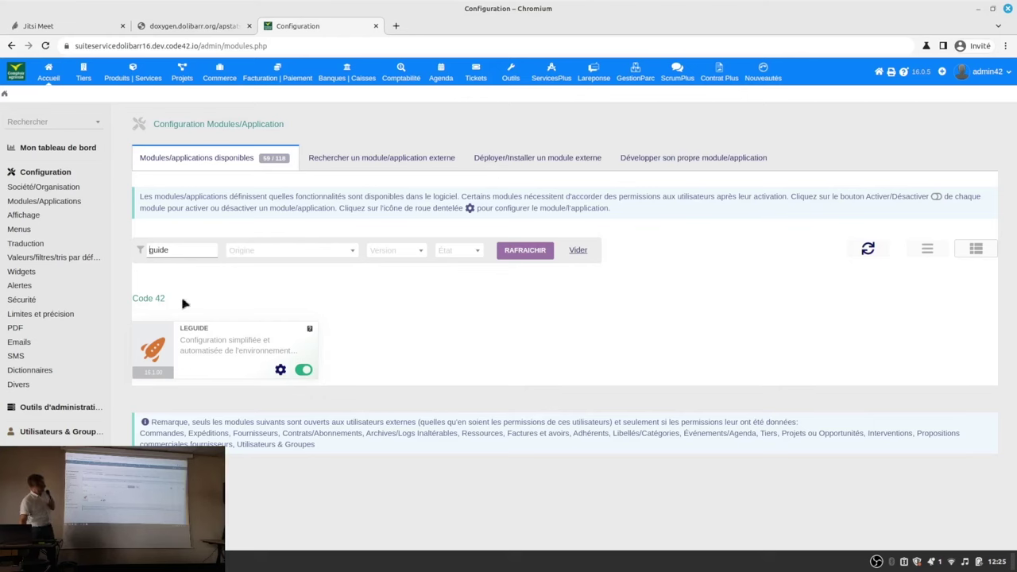
pyautogui.click(280, 370)
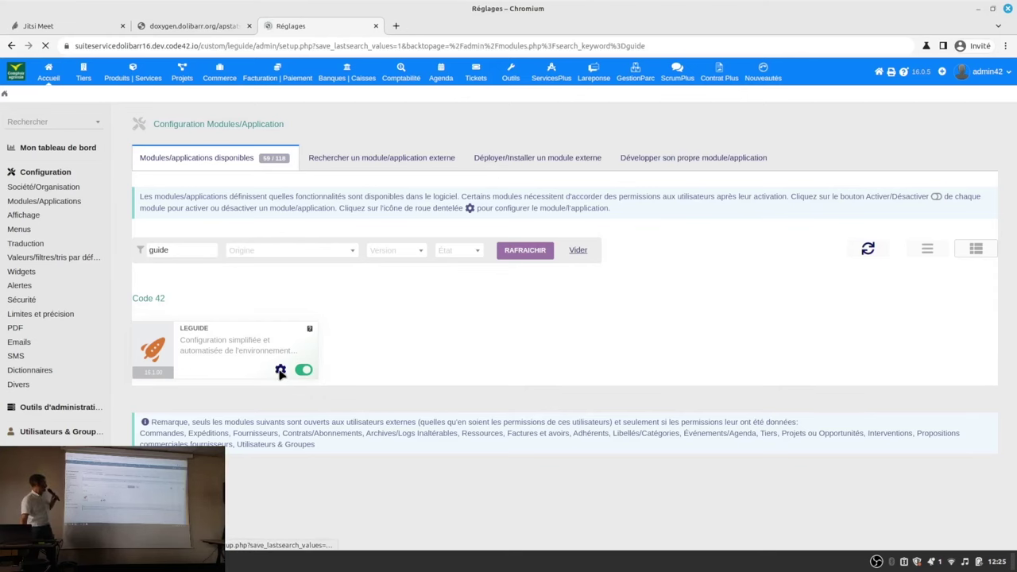
pyautogui.scroll(-10, 279, 374)
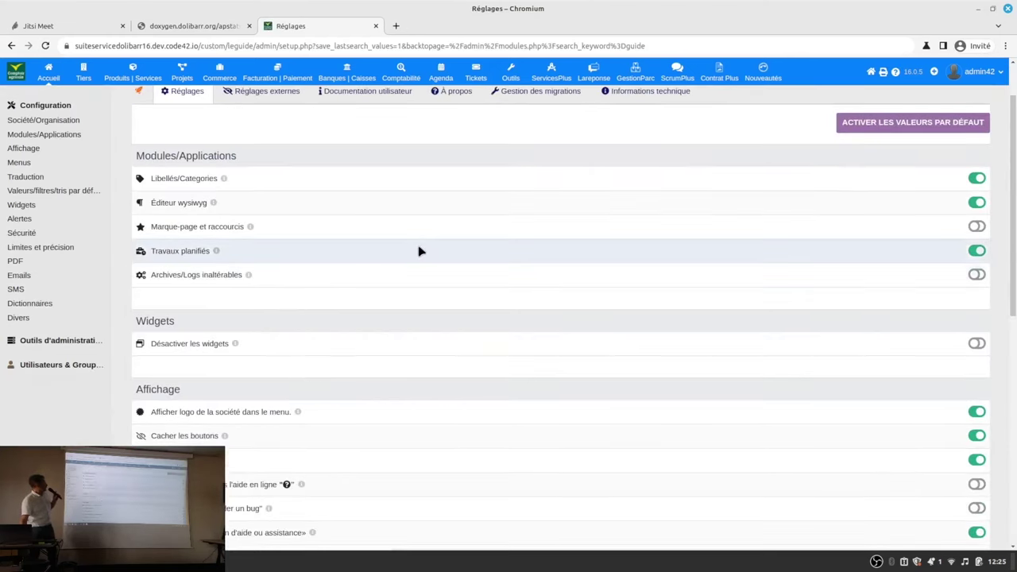
pyautogui.scroll(10, 420, 252)
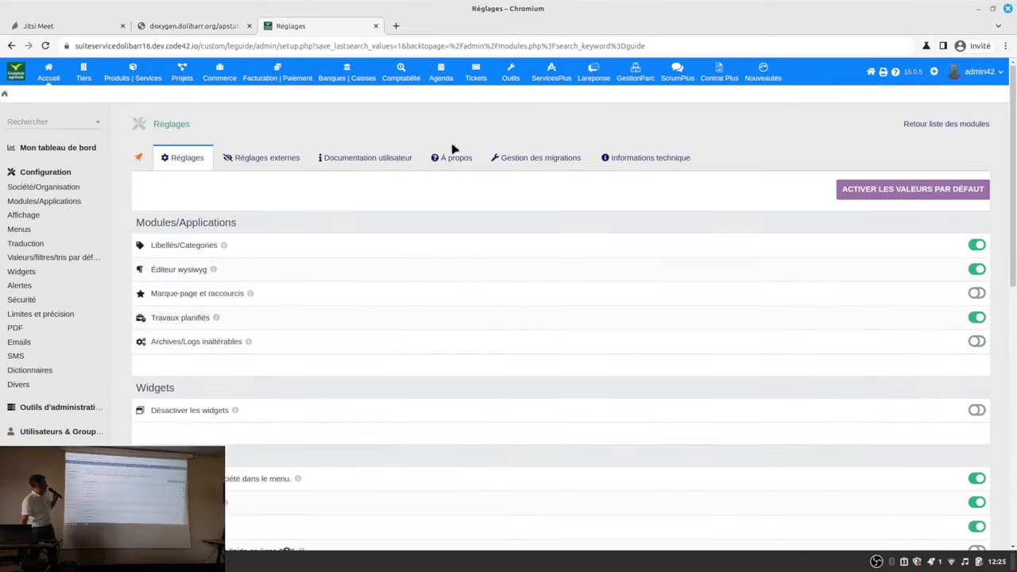
# Step: Open LeGuide's user documentation and read how to add parameters, including the JSON examples for modules and display
pyautogui.click(403, 159)
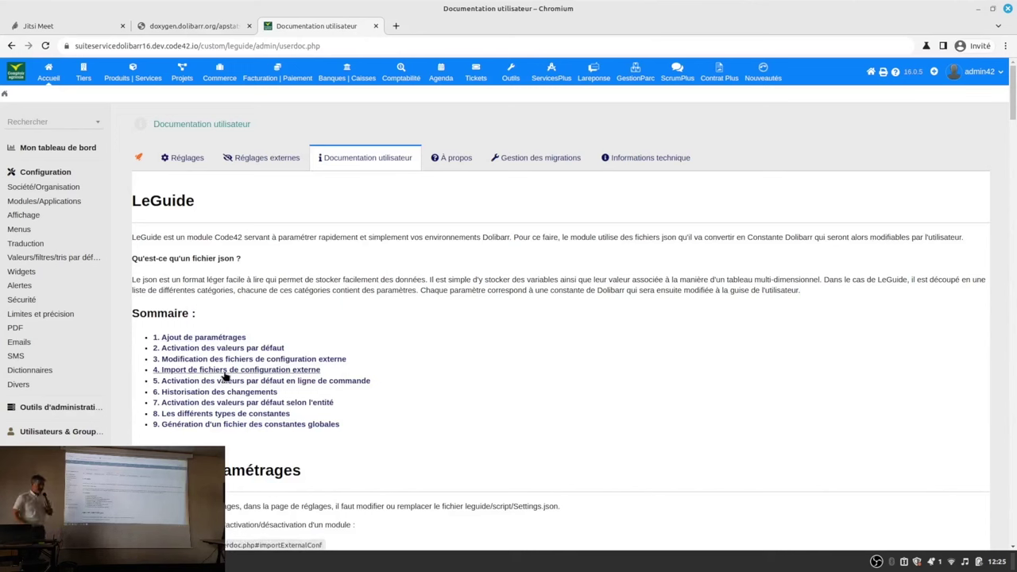
pyautogui.scroll(-5, 225, 375)
pyautogui.scroll(3, 225, 376)
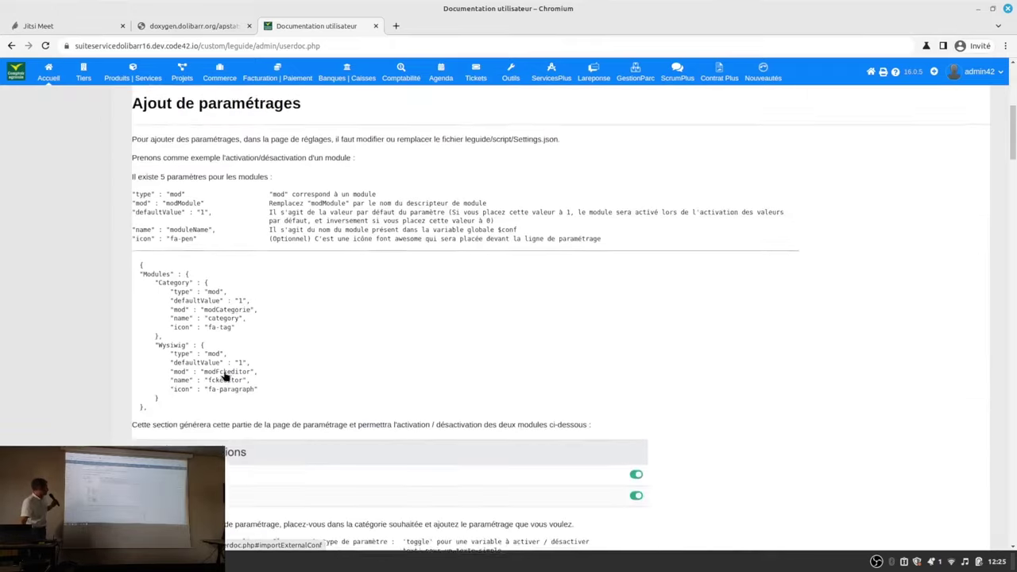
pyautogui.scroll(-2, 225, 376)
pyautogui.scroll(-1, 226, 376)
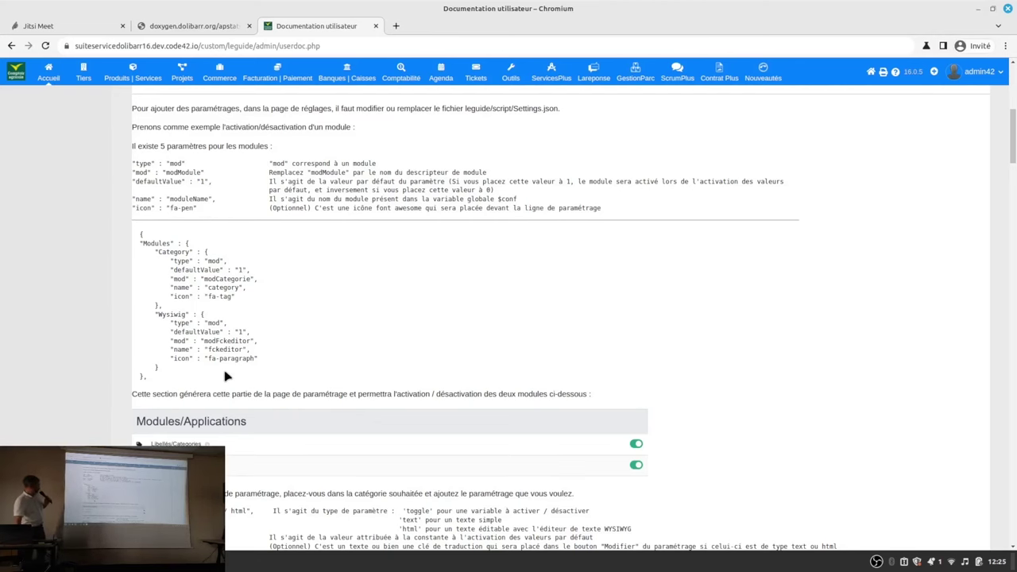
pyautogui.scroll(-4, 225, 377)
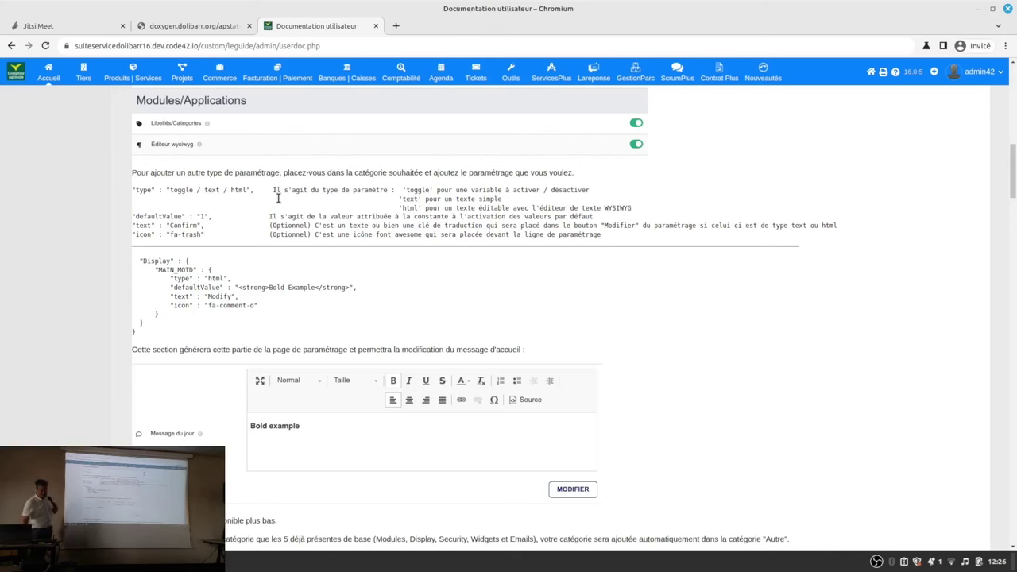
pyautogui.scroll(-1, 278, 197)
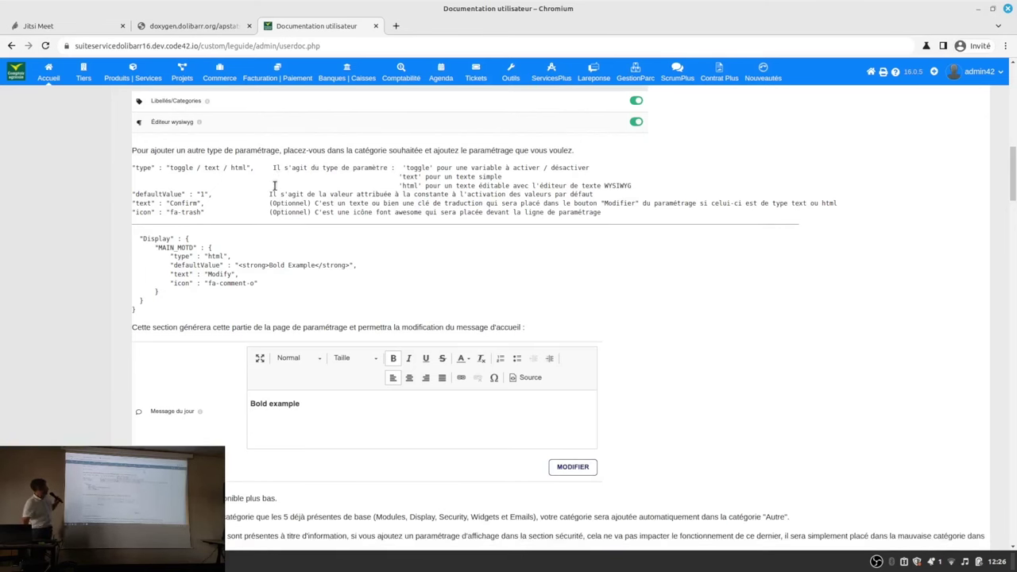
pyautogui.scroll(5, 278, 251)
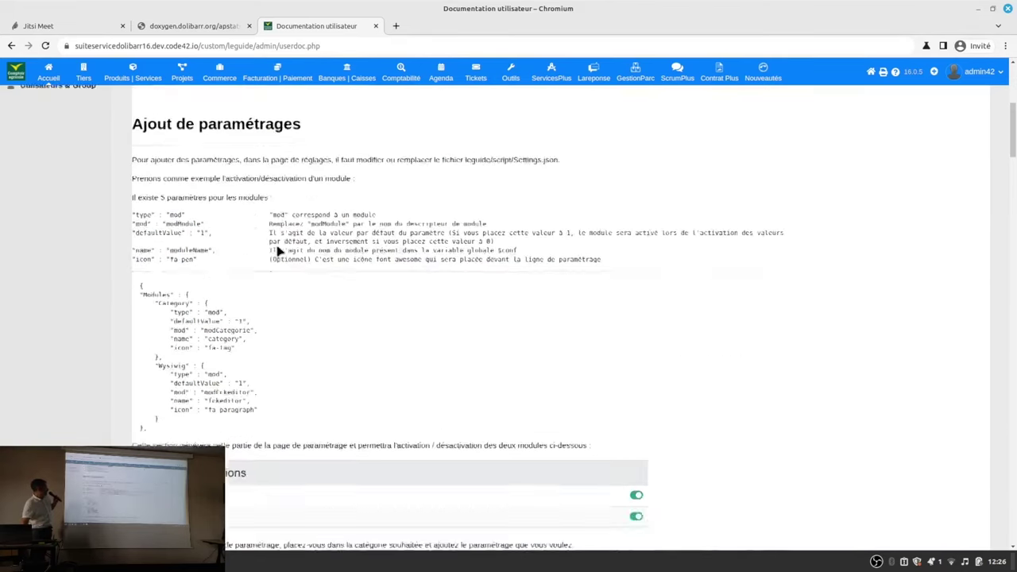
pyautogui.scroll(-3, 279, 251)
pyautogui.scroll(-10, 278, 252)
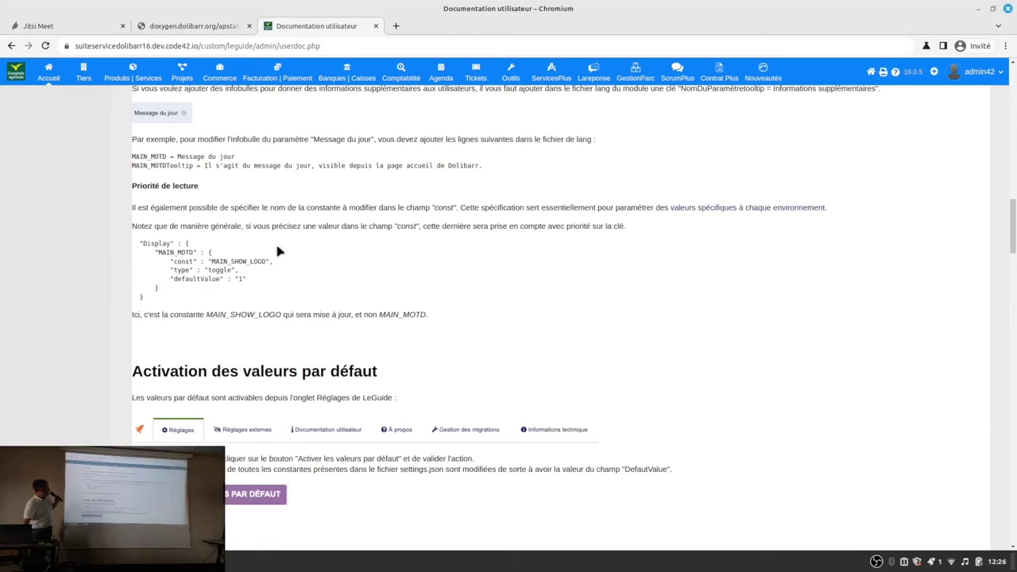
# Step: Read the documentation sections on activating default values and on modifying and importing external configuration files
pyautogui.scroll(-4, 278, 251)
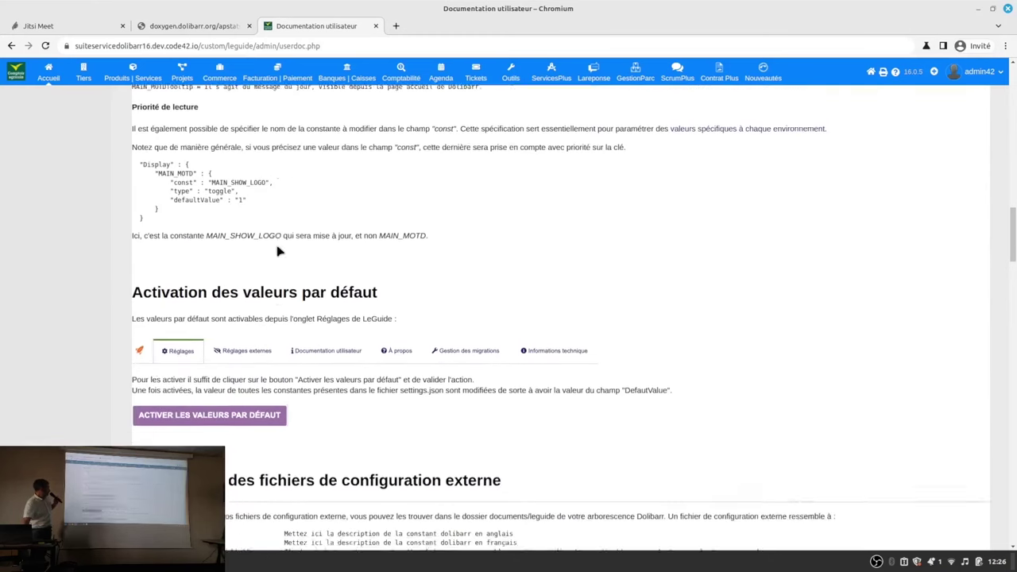
pyautogui.scroll(-4, 266, 354)
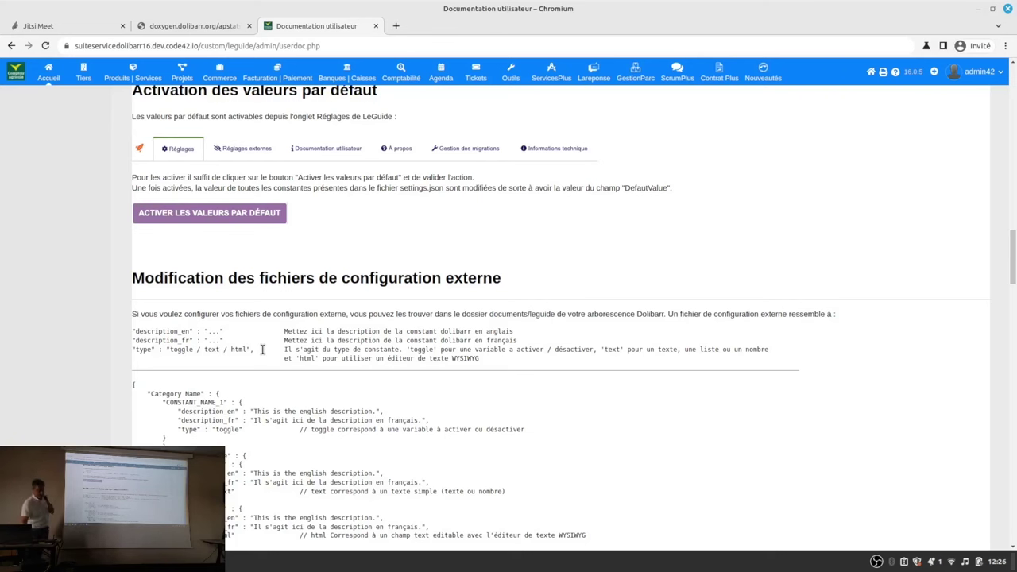
pyautogui.scroll(-3, 263, 350)
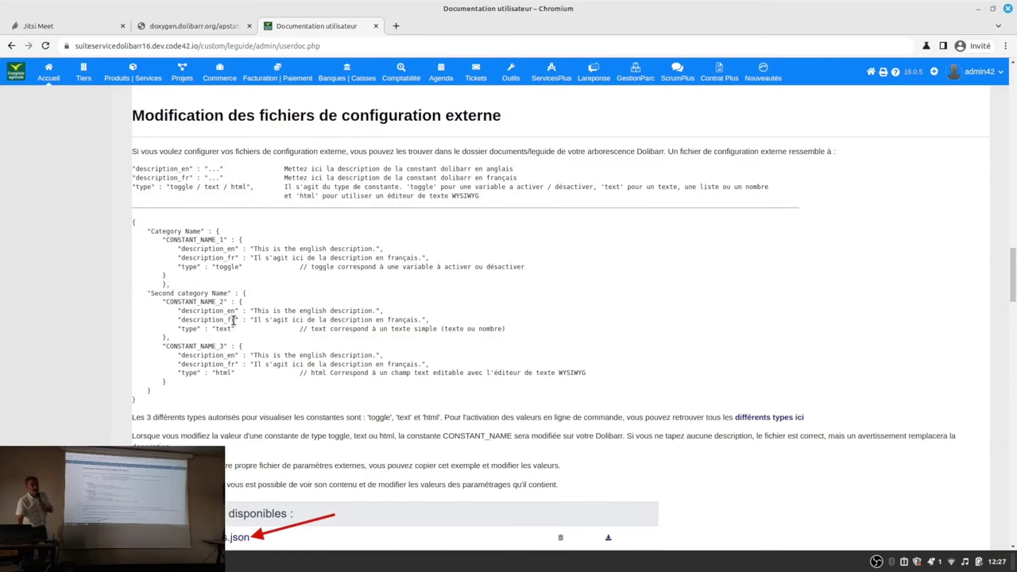
pyautogui.scroll(-3, 233, 320)
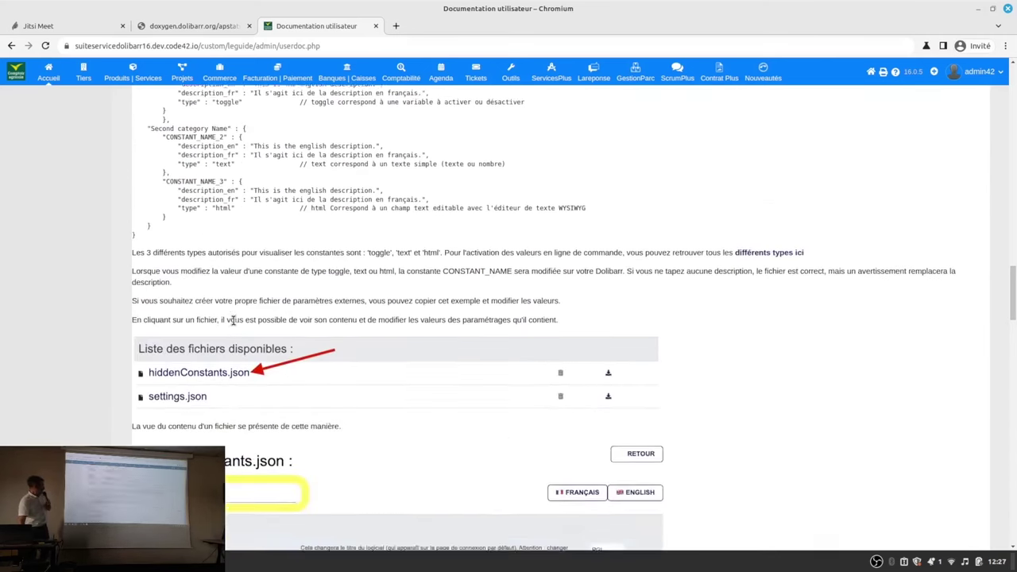
pyautogui.scroll(-3, 232, 320)
pyautogui.scroll(-3, 234, 322)
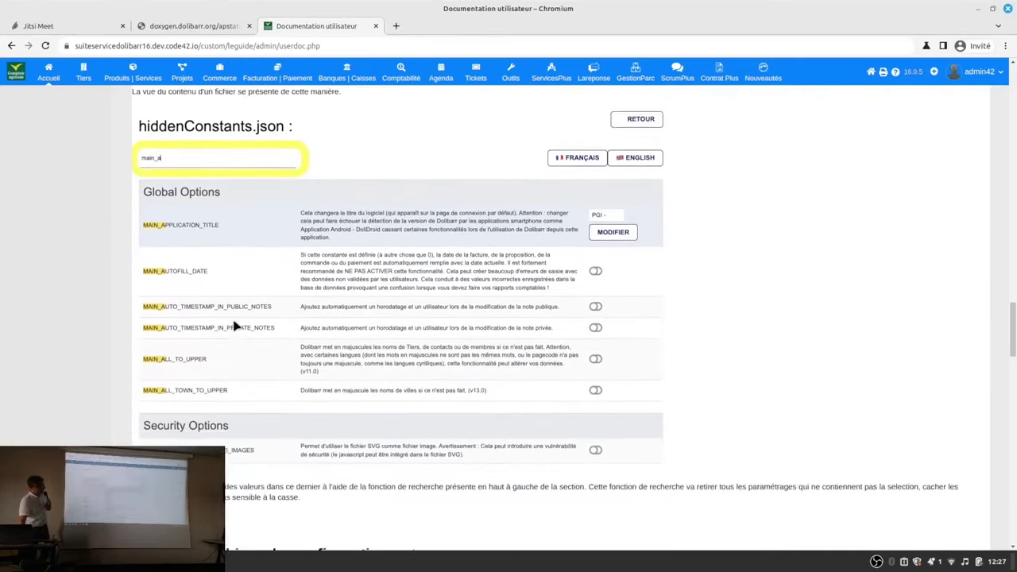
pyautogui.scroll(-1, 234, 326)
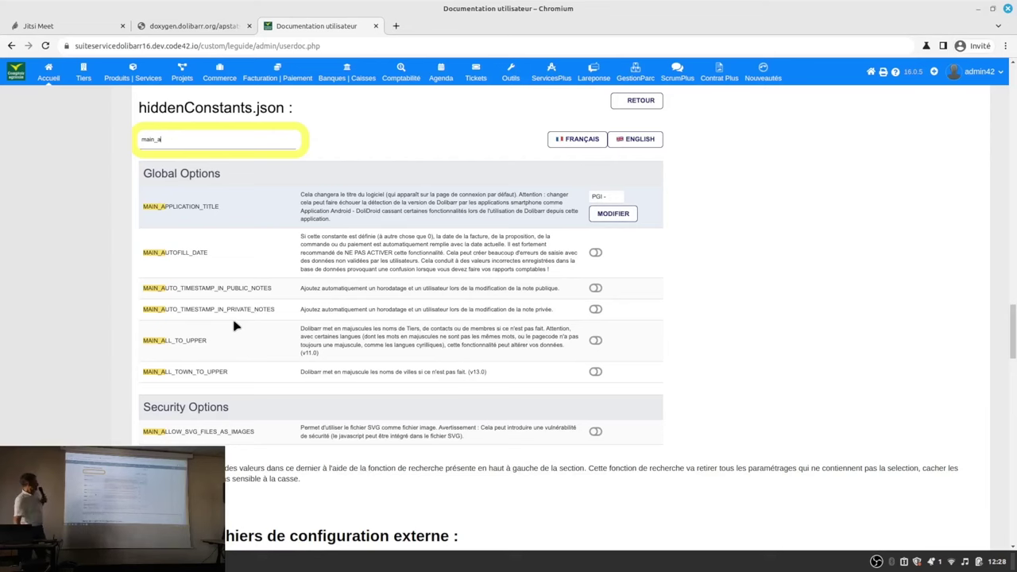
pyautogui.scroll(-5, 235, 326)
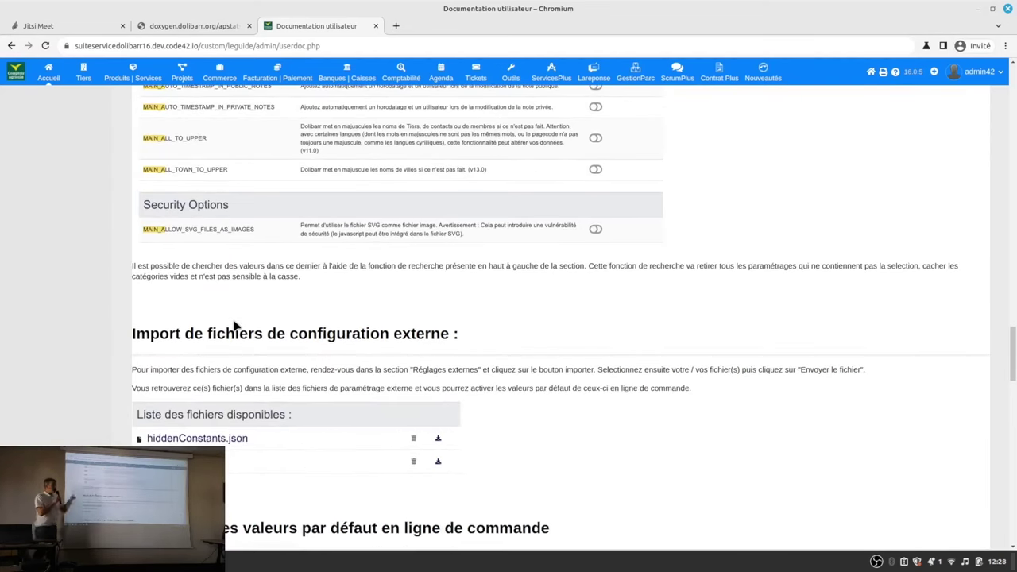